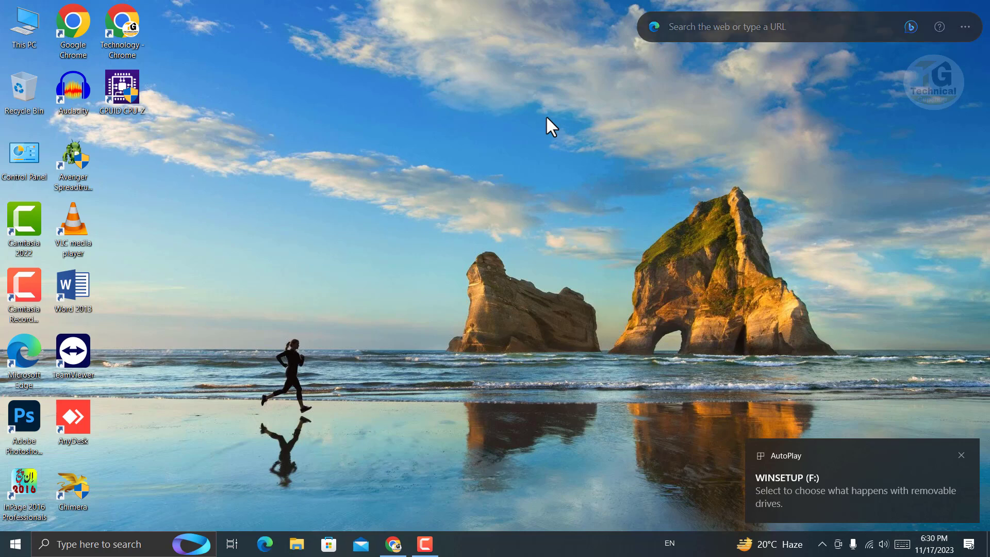
Check the WINSETUP (F:) drive under This PC, then close File Explorer
key(super+e)
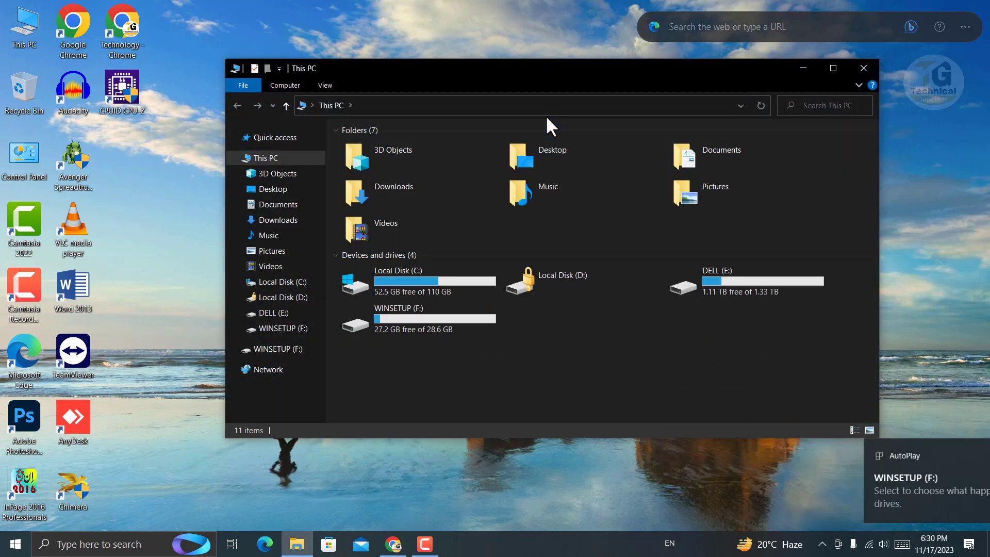
click(450, 325)
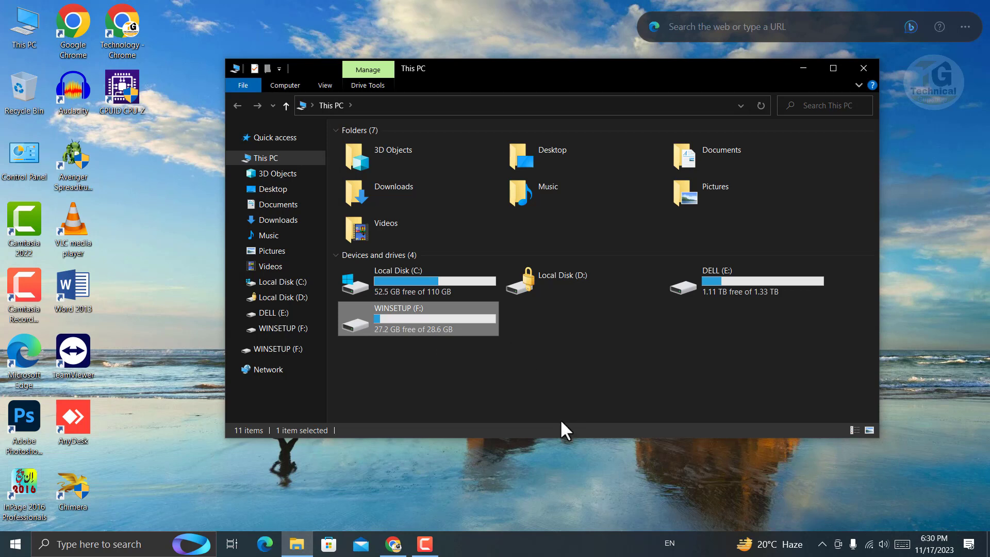
click(577, 356)
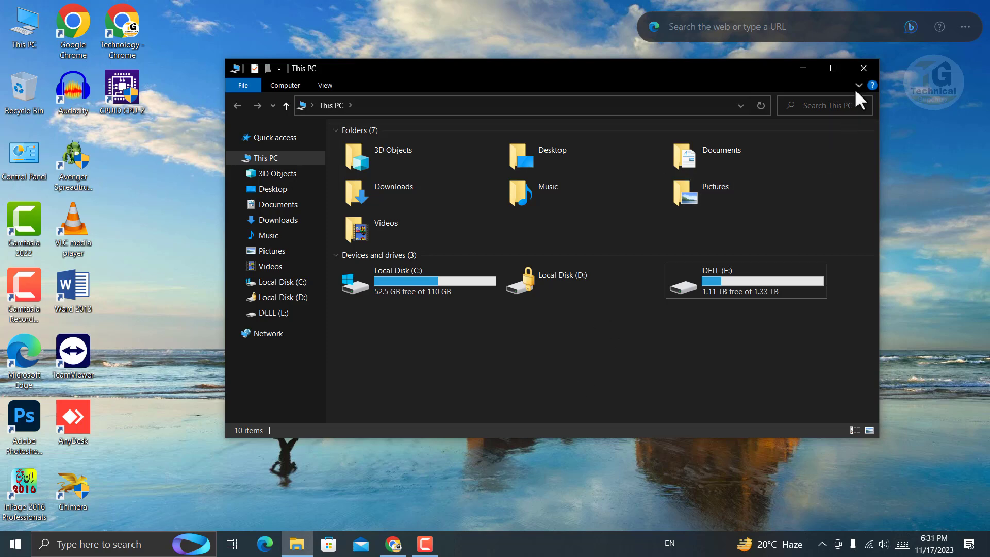
click(864, 68)
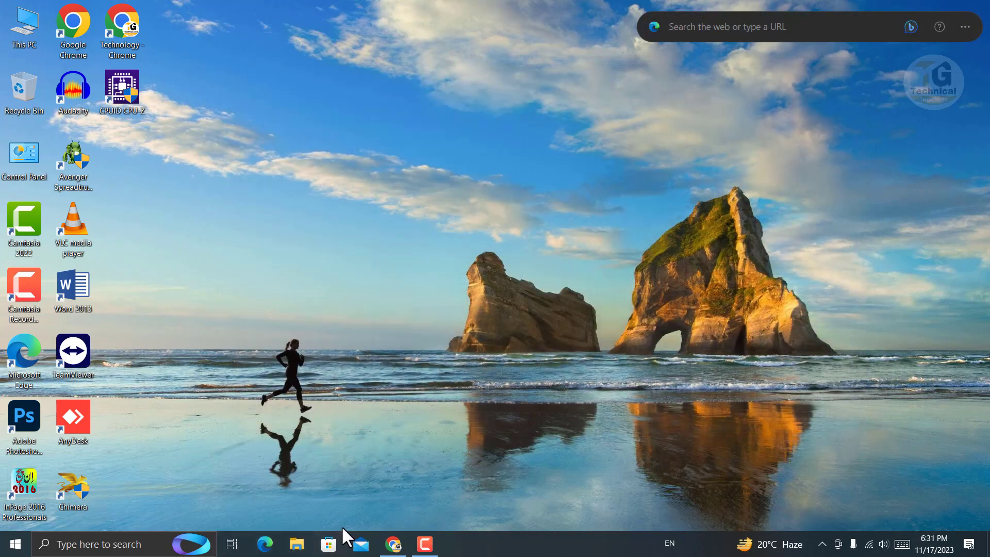
Download USBGuardSetup6.7.exe from the LO4D.com UK mirror, keeping the unverified file
click(394, 547)
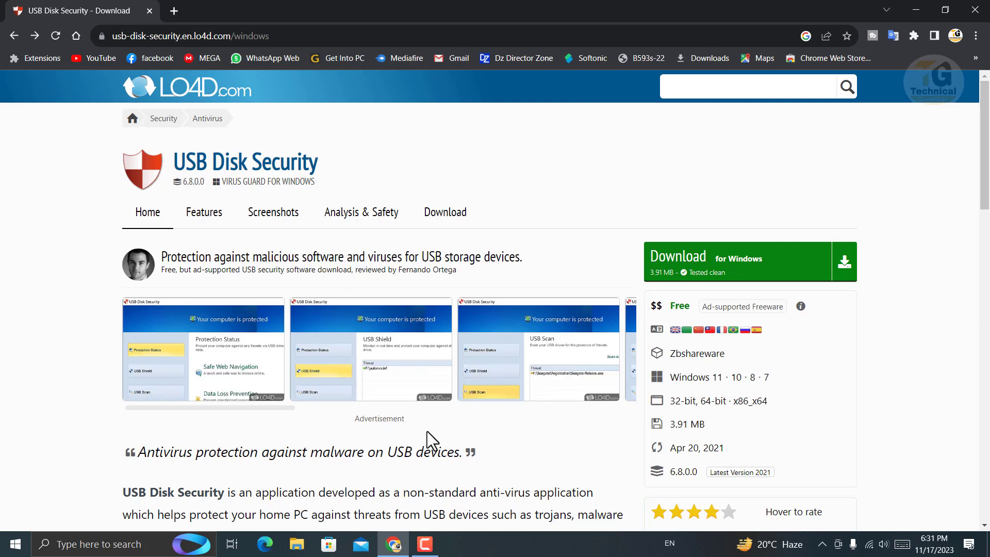
click(746, 268)
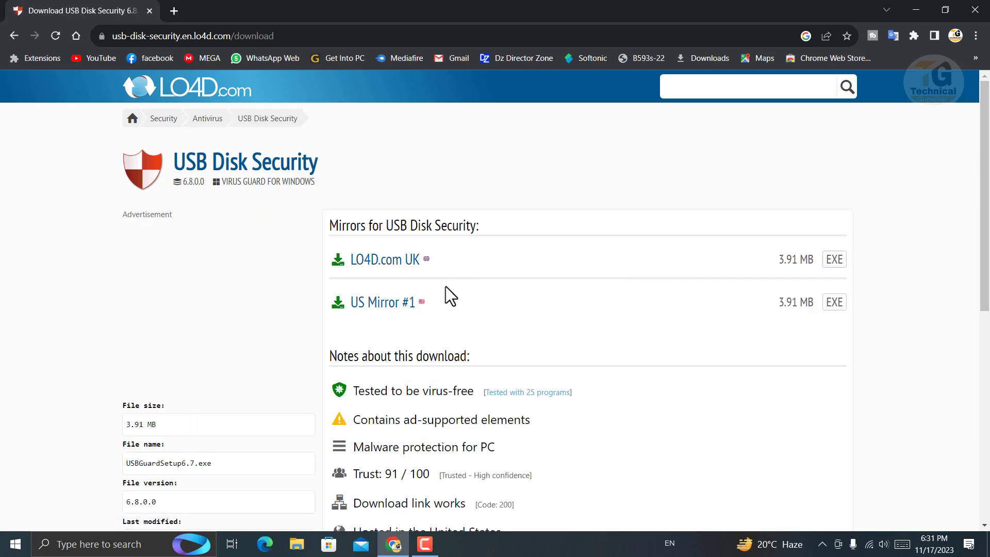
click(382, 261)
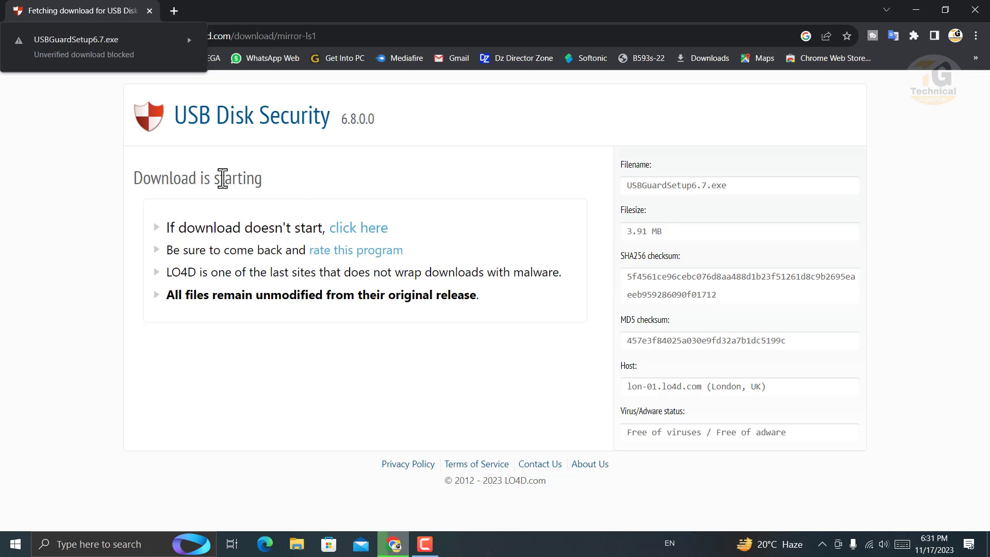
click(118, 56)
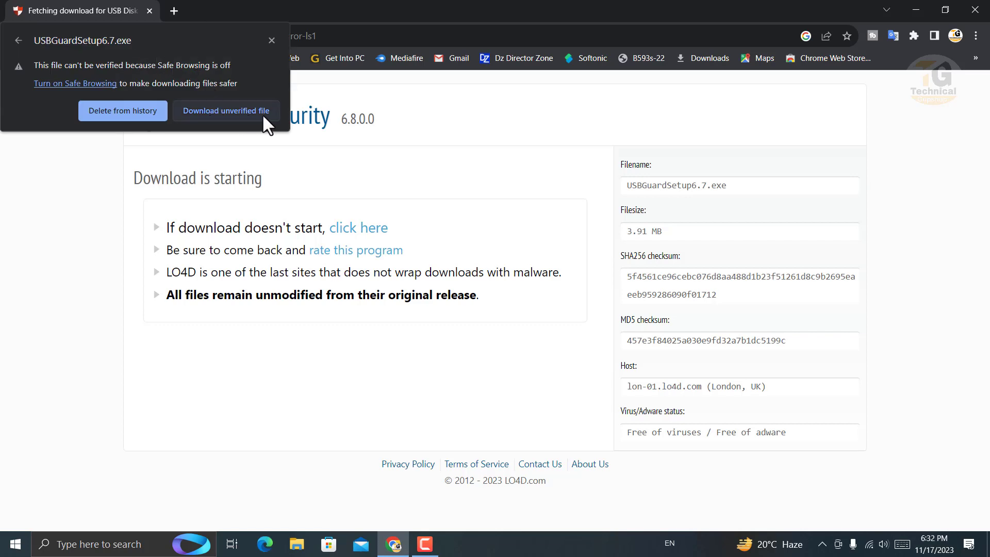
click(240, 109)
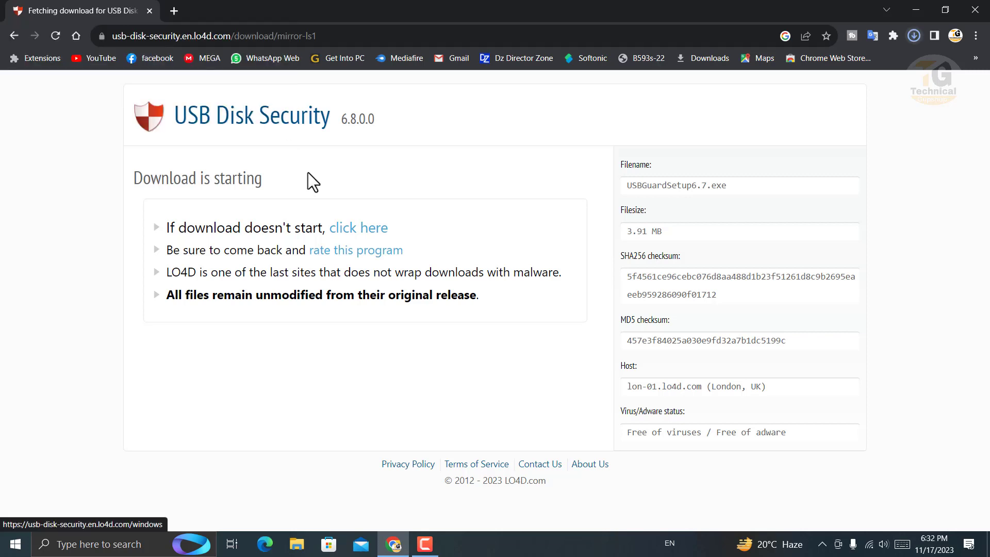
click(914, 35)
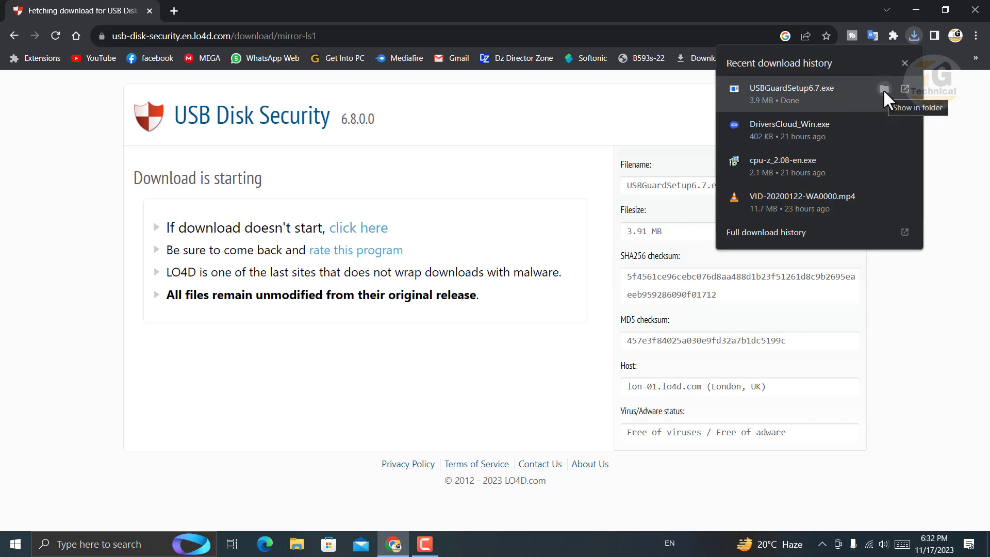
Show USBGuardSetup6.7.exe in the Downloads folder from Chrome's download history
click(884, 90)
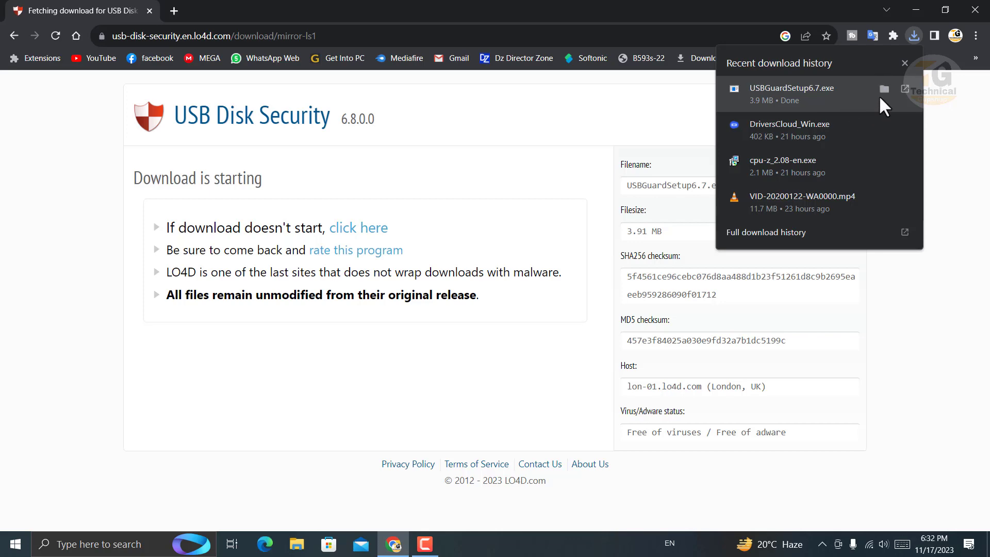
click(884, 91)
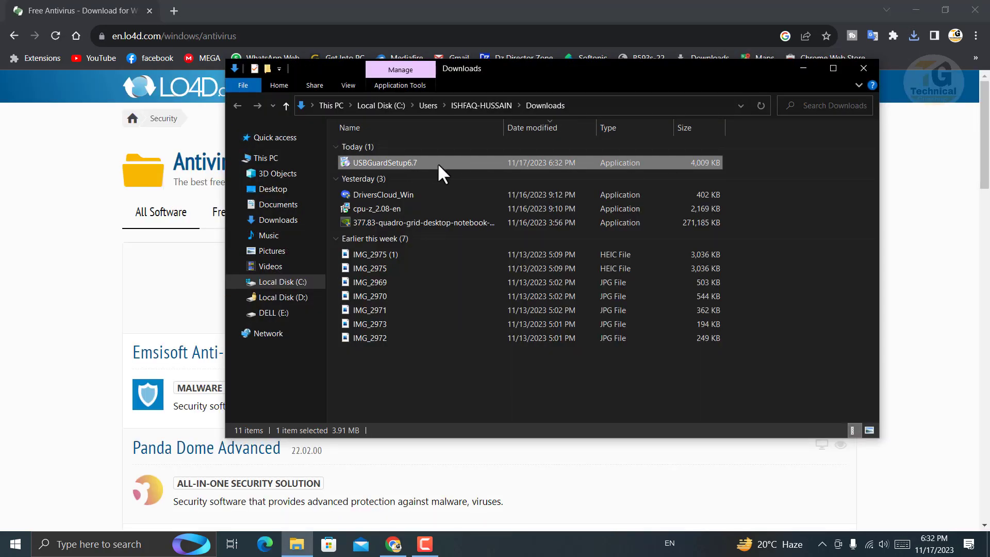
Install USBGuardSetup6.7 in English with default settings, unticking the USB Disk Security and Happy+ launch options
double_click(409, 160)
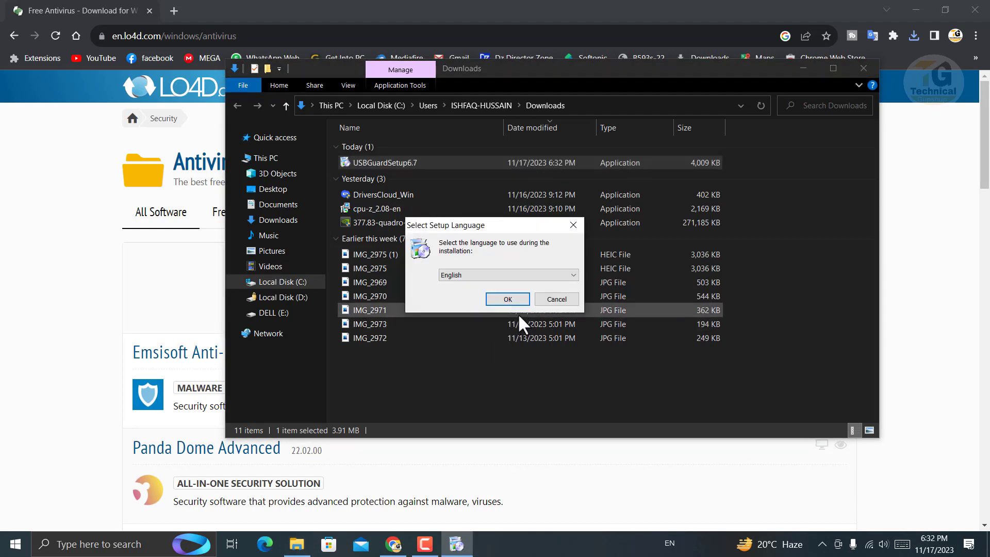
click(506, 300)
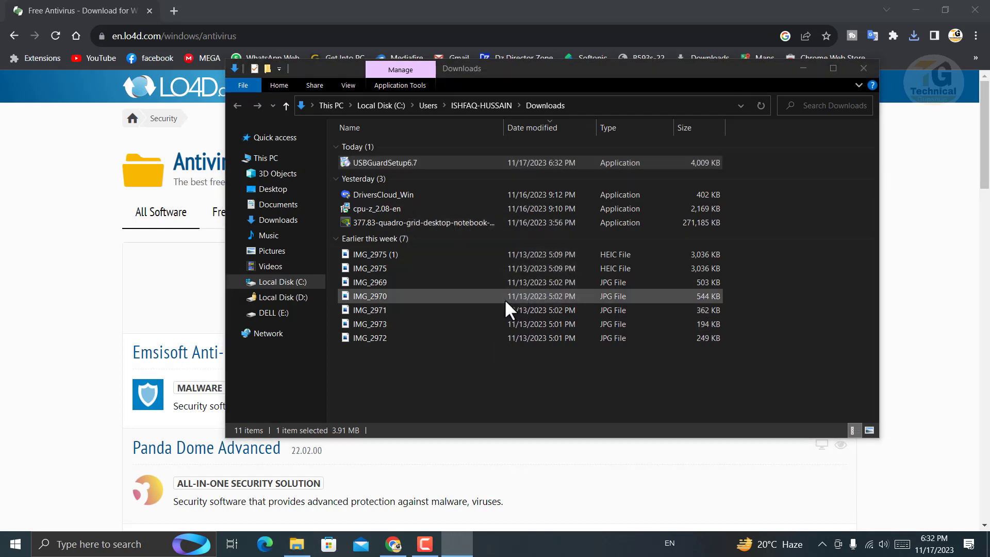
click(566, 373)
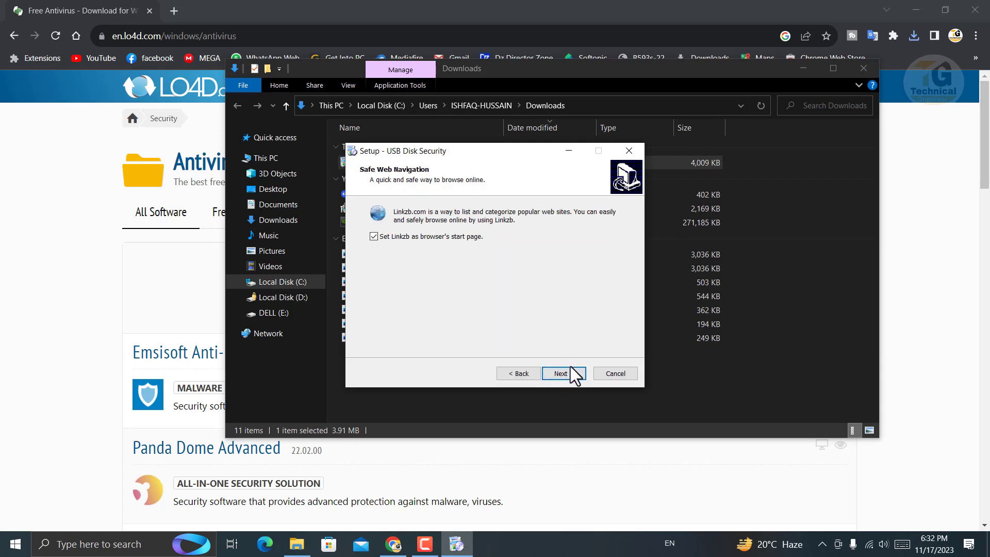
click(570, 372)
click(564, 374)
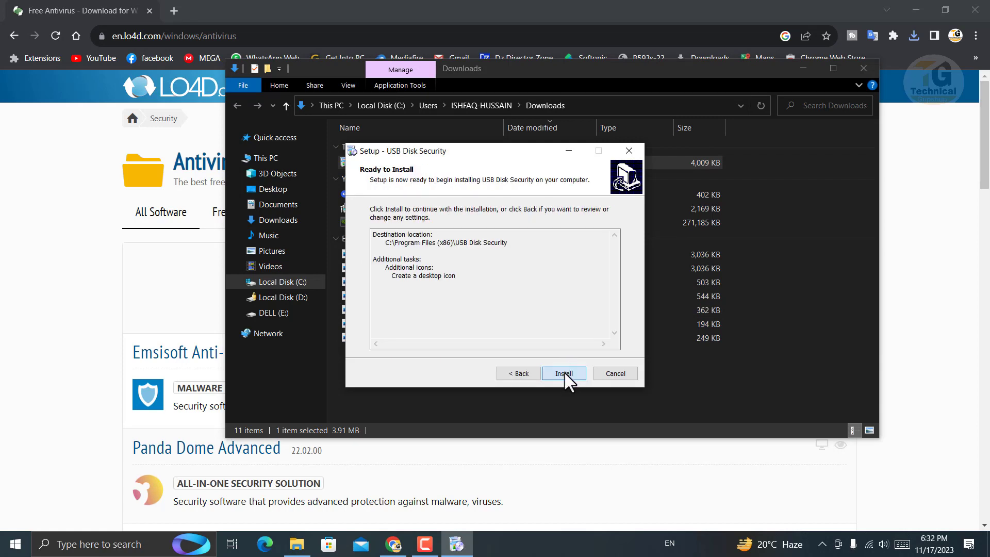
click(566, 374)
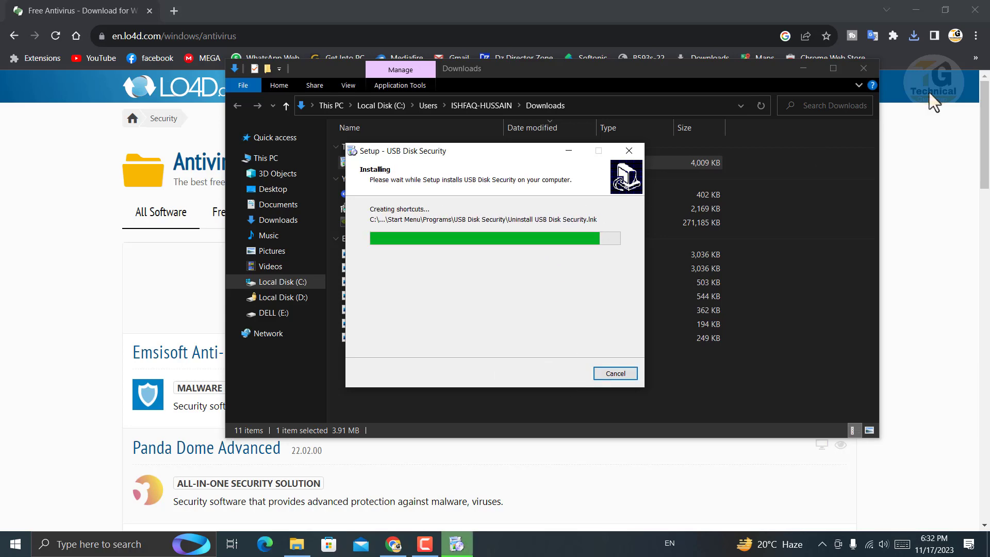
click(868, 73)
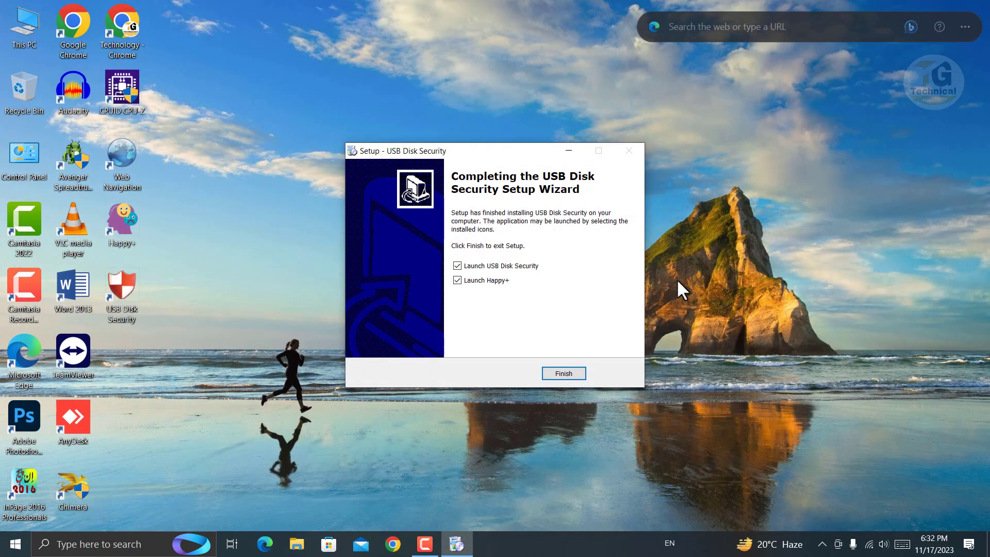
click(458, 280)
click(457, 265)
click(564, 374)
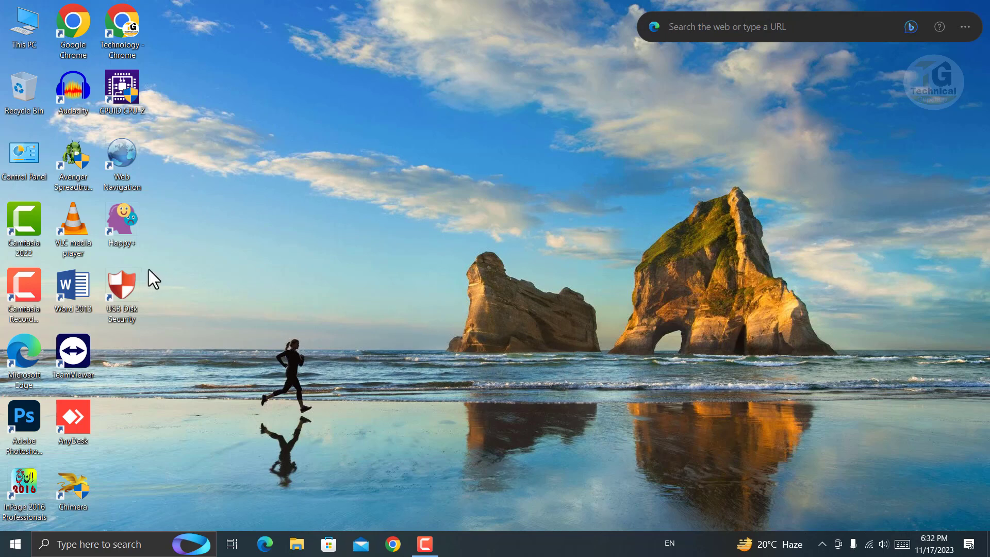
Launch USB Disk Security from the desktop and go to its Data Protection page
double_click(124, 287)
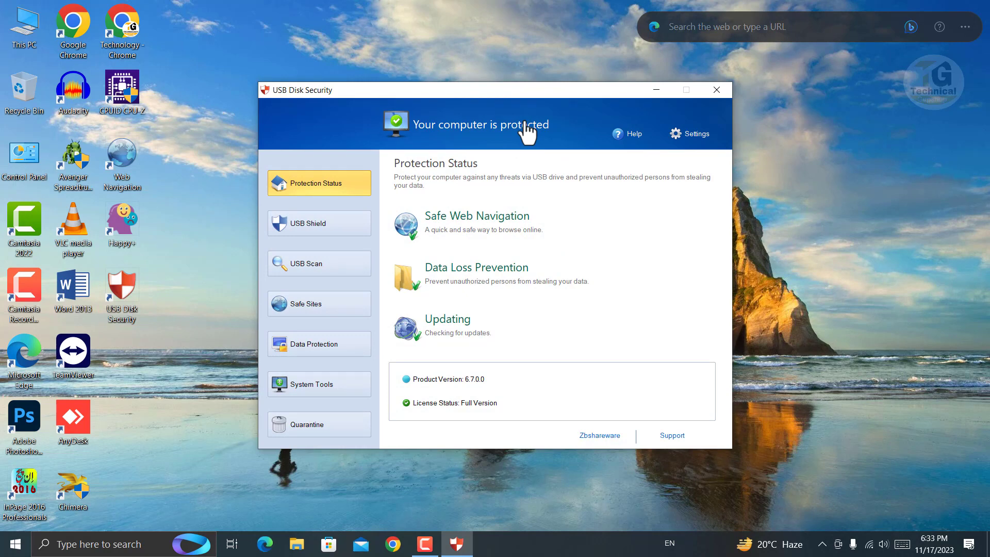
click(316, 345)
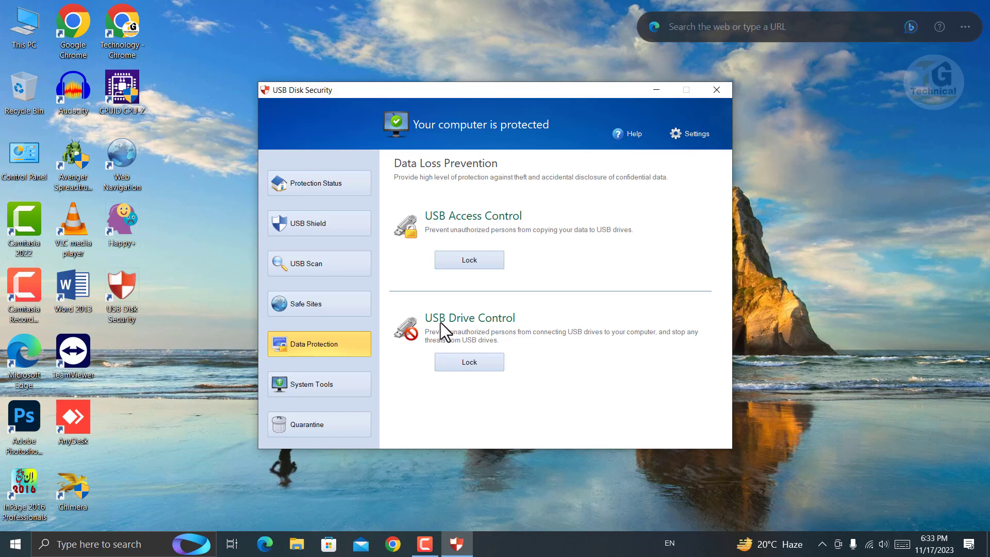
Enter and confirm a new four-digit password in Password Settings and save it
click(478, 363)
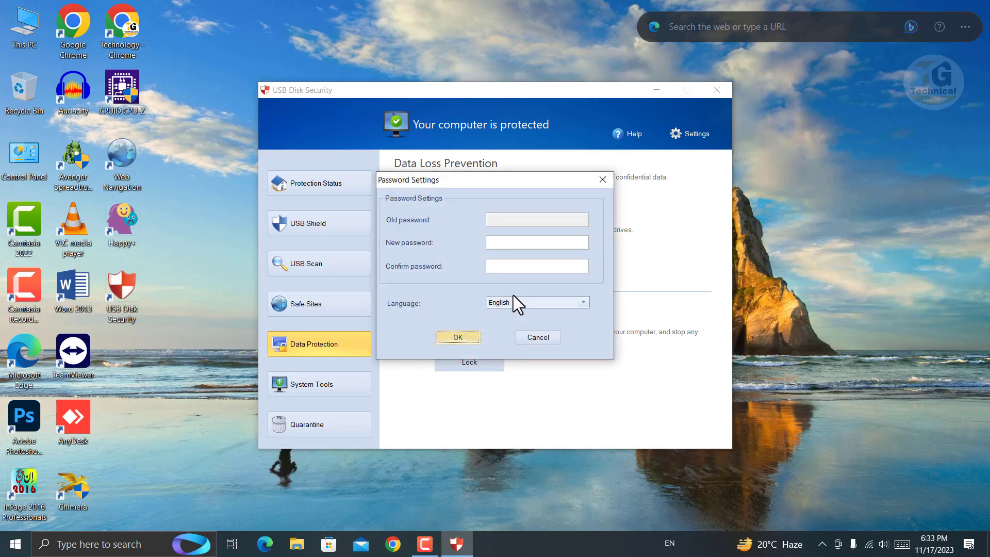
click(512, 243)
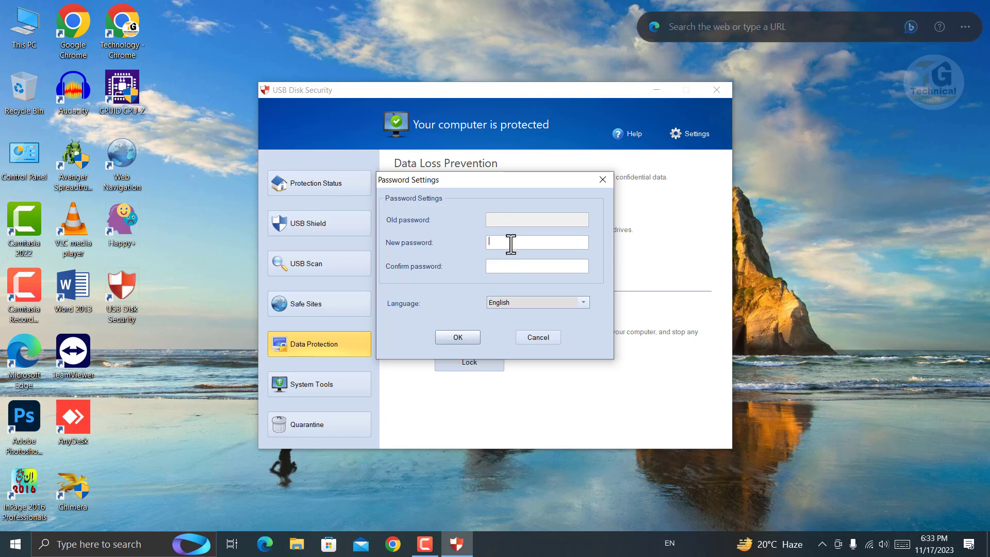
text(1234)
click(520, 269)
text(1234)
click(462, 334)
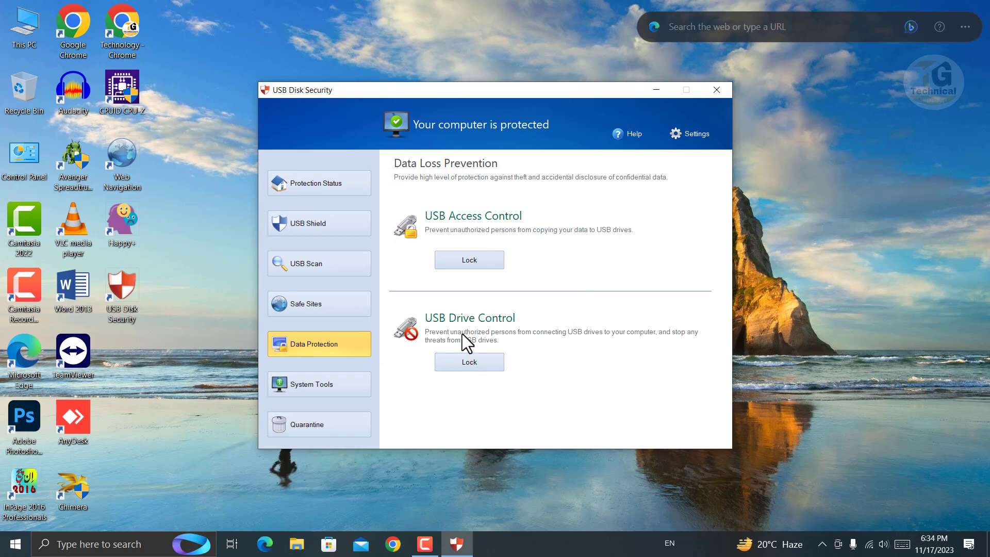
click(458, 362)
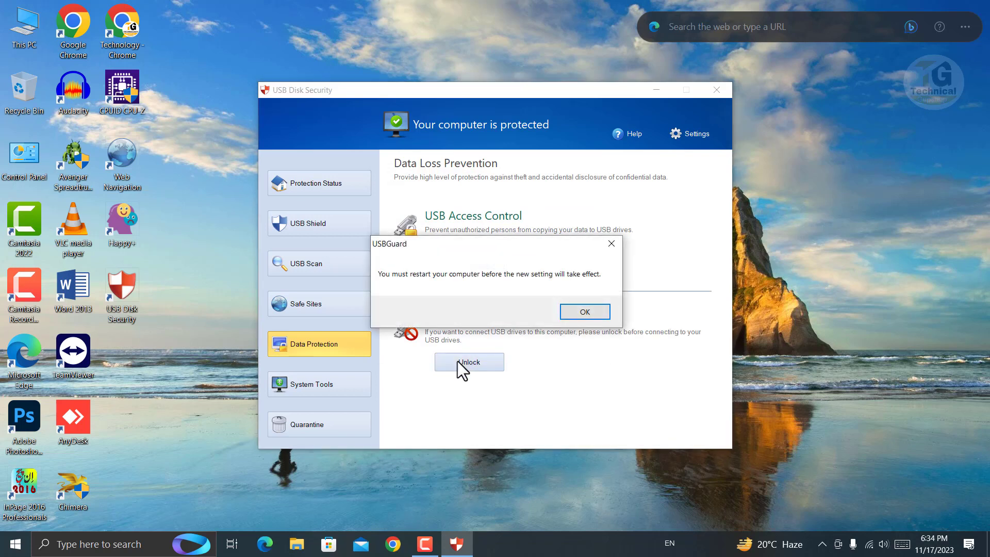
click(582, 314)
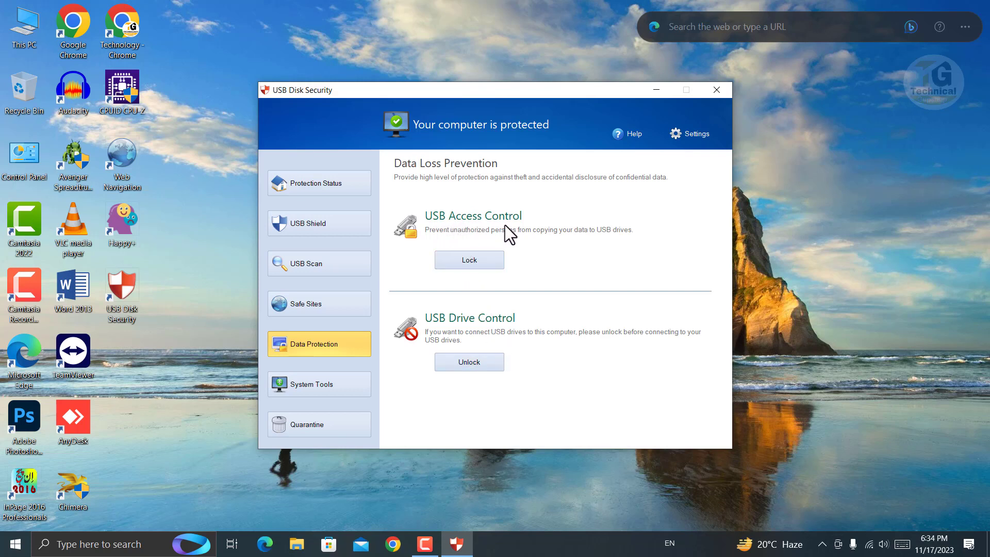
click(478, 265)
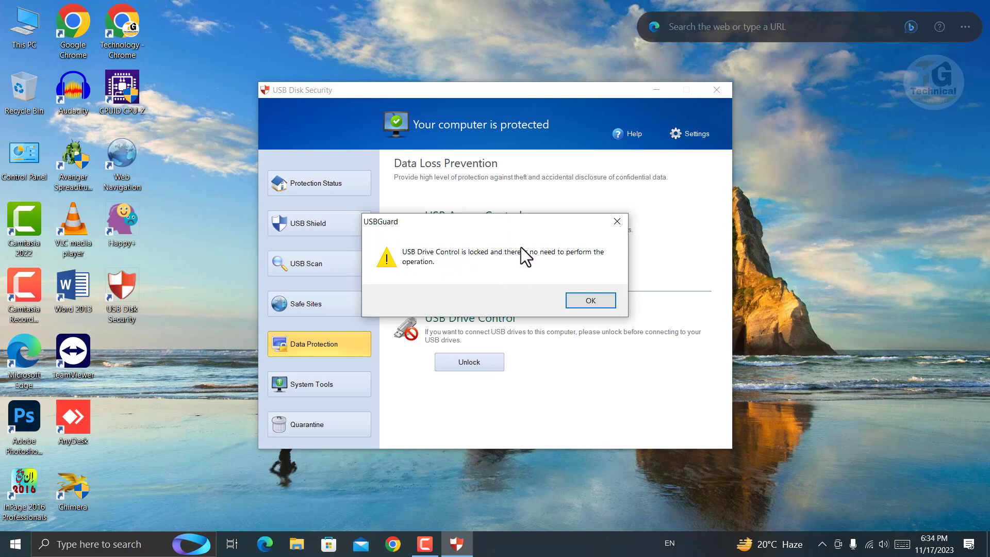
click(588, 304)
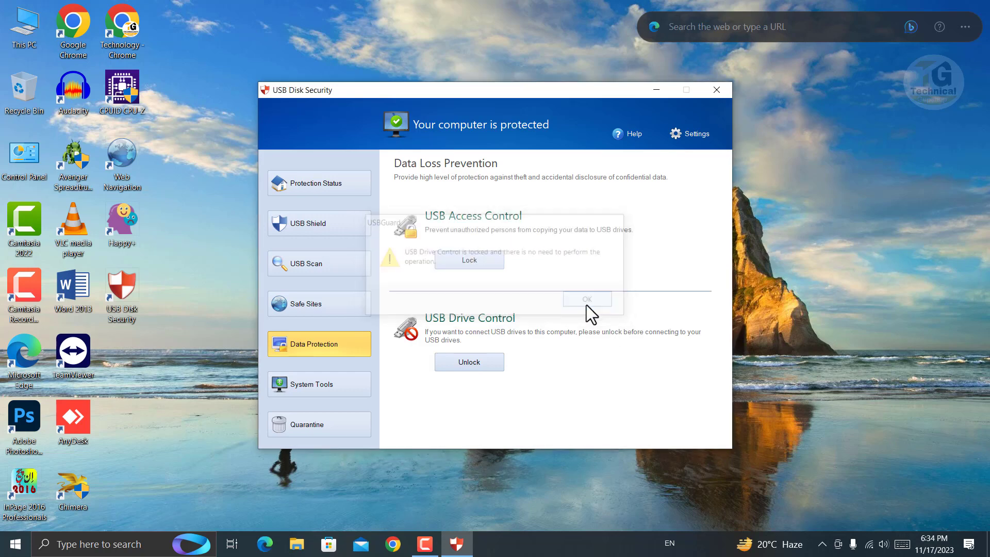
click(488, 363)
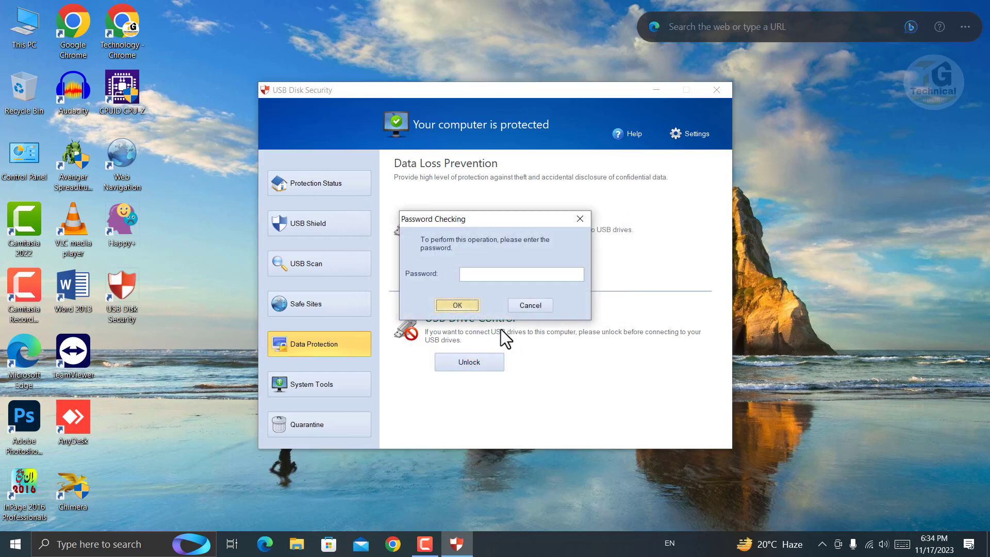
click(505, 272)
text(•)
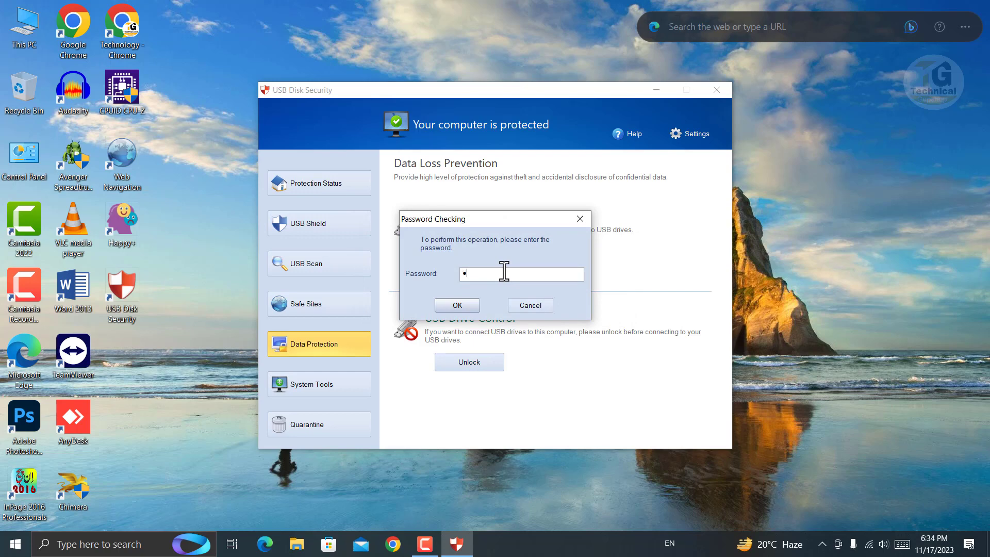
text(•••)
click(457, 304)
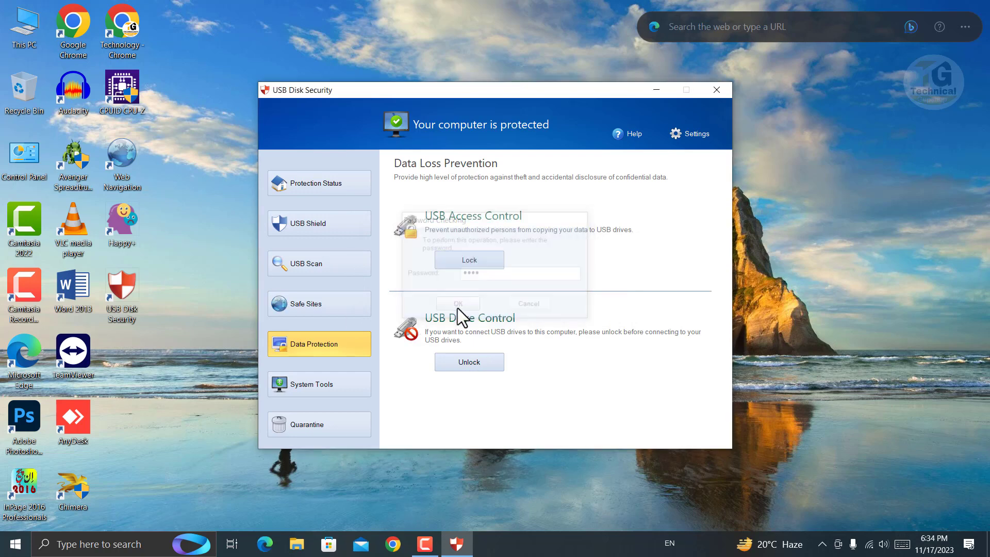
click(585, 312)
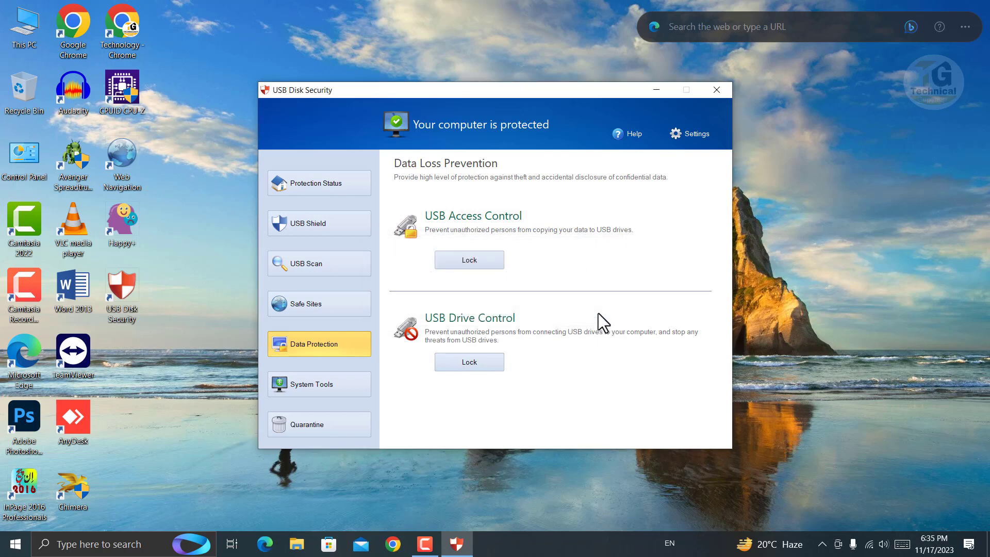
Lock USB Access Control, confirming with the protection password
click(468, 261)
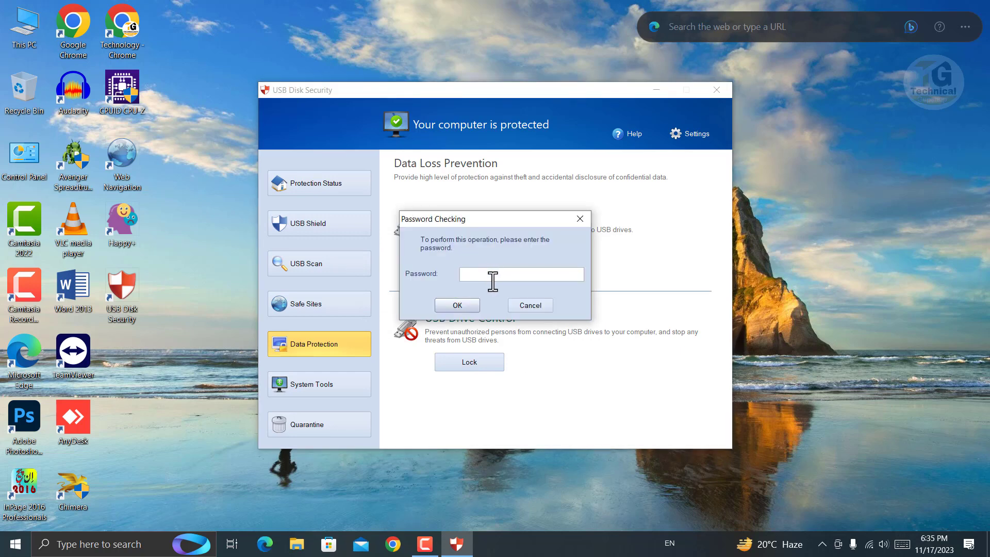
text(••••)
click(462, 305)
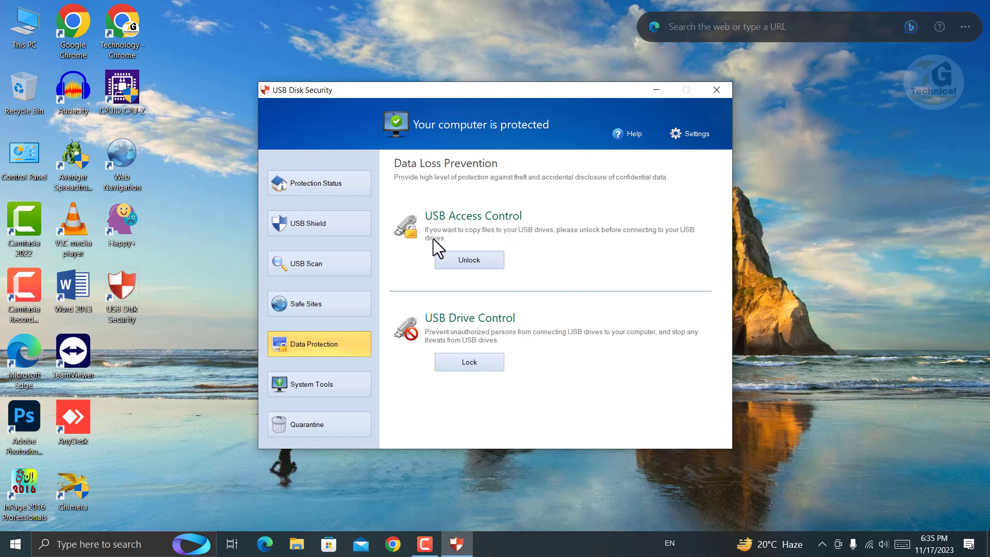
Lock USB Drive Control after the password check and acknowledge the restart notice
click(480, 361)
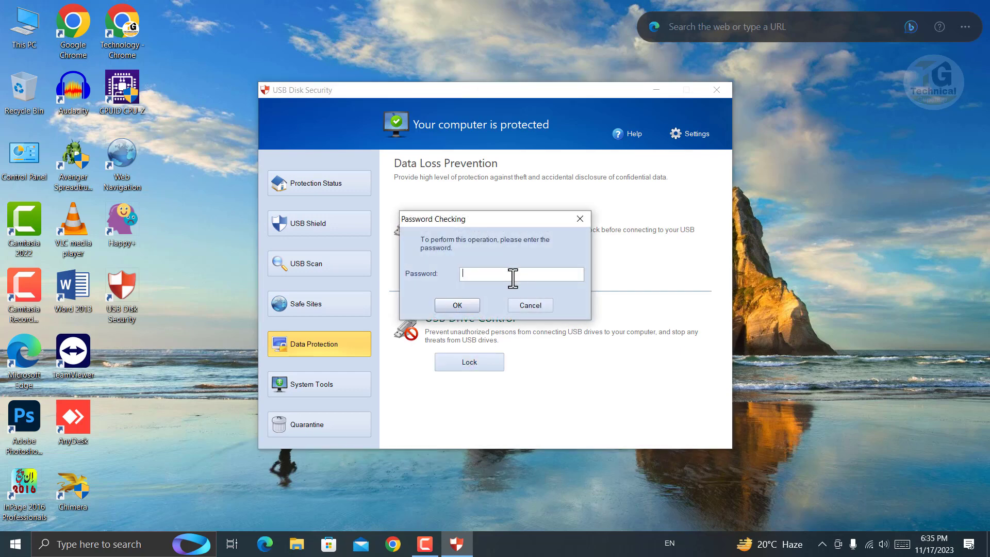
text(12)
click(470, 307)
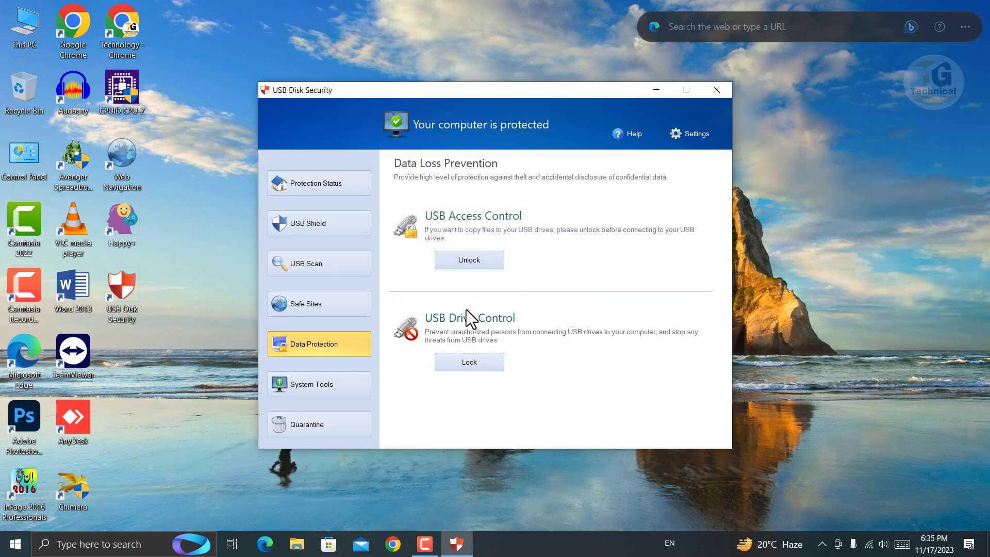
click(467, 361)
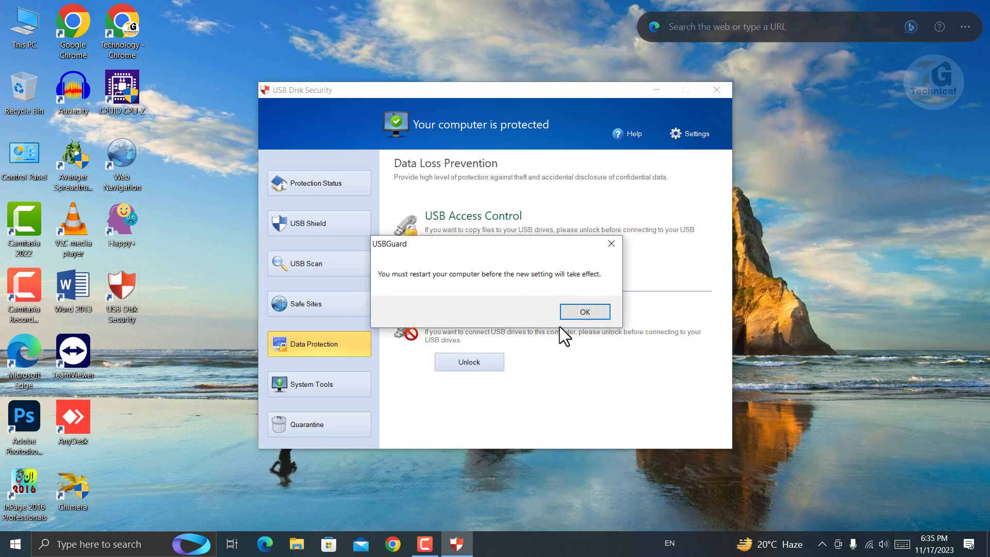
click(585, 312)
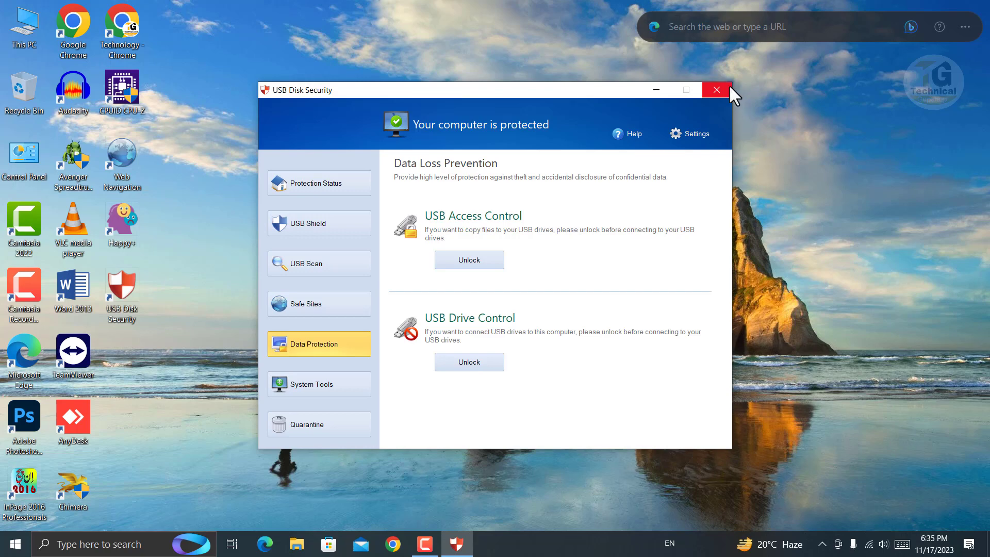
Close USB Disk Security and open This PC from the desktop icon
click(717, 89)
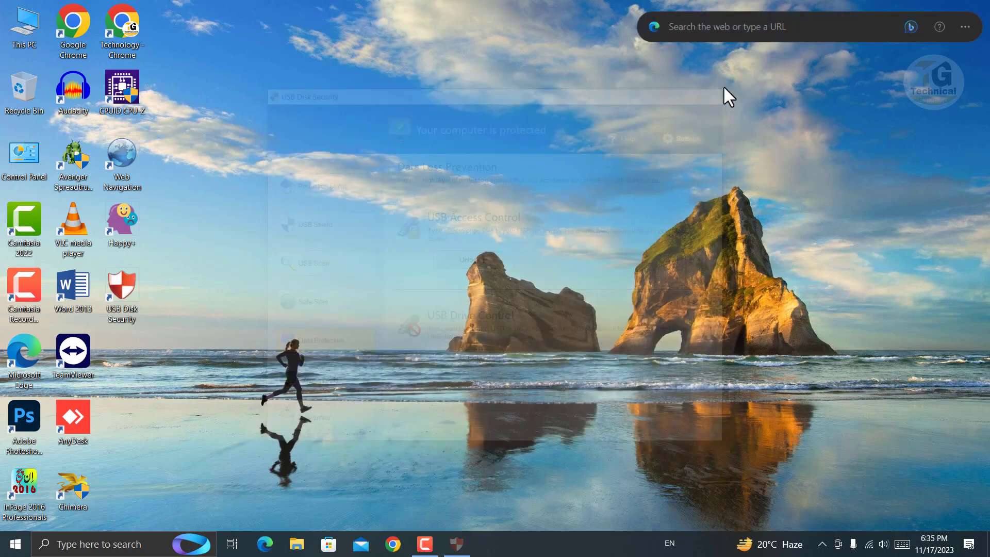
double_click(23, 21)
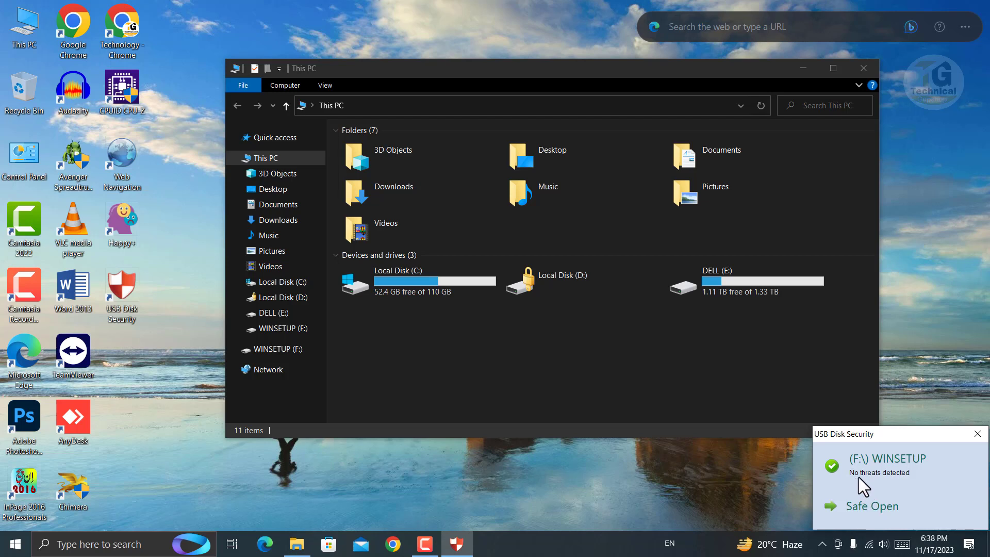
Dismiss the scan notification, try opening WINSETUP (F:), and close the Restrictions error
click(977, 438)
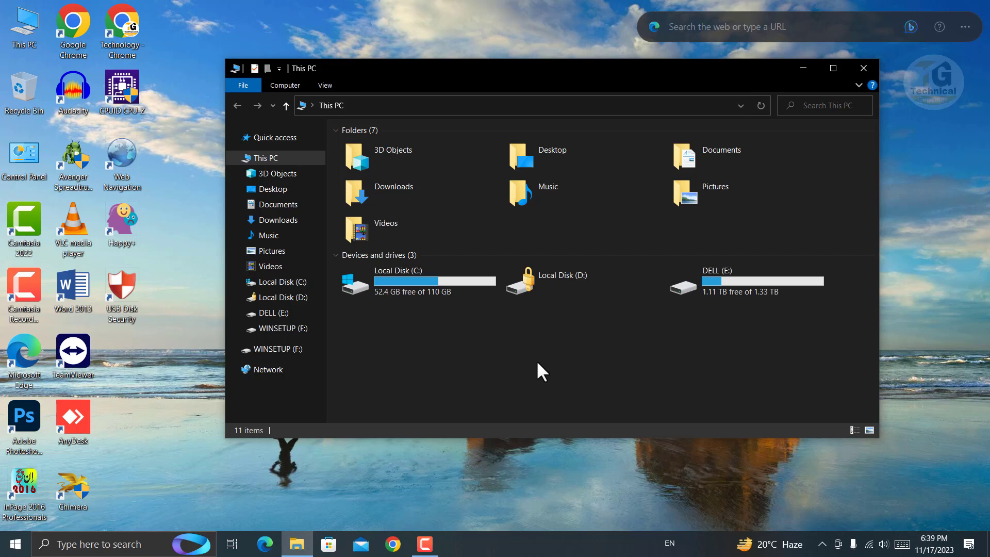
click(302, 333)
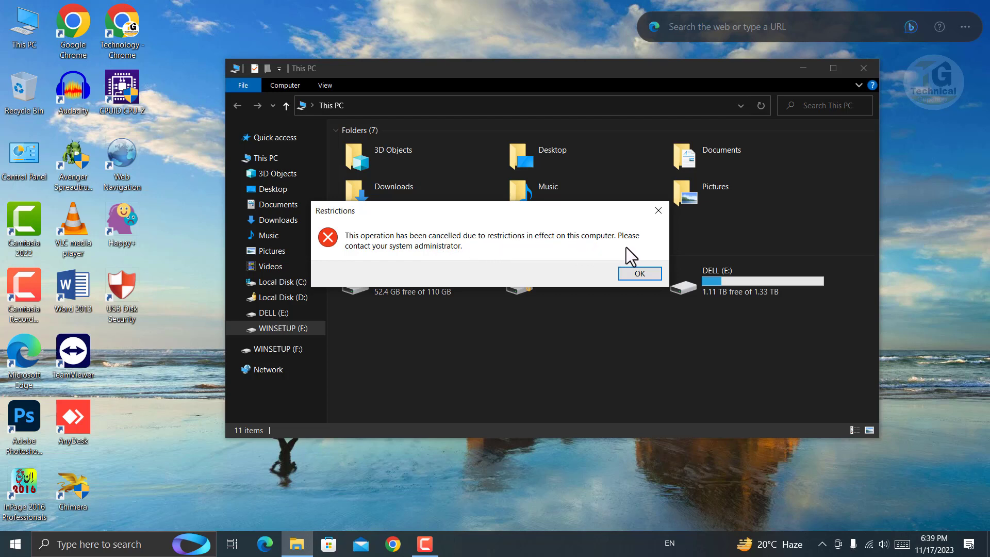
click(642, 274)
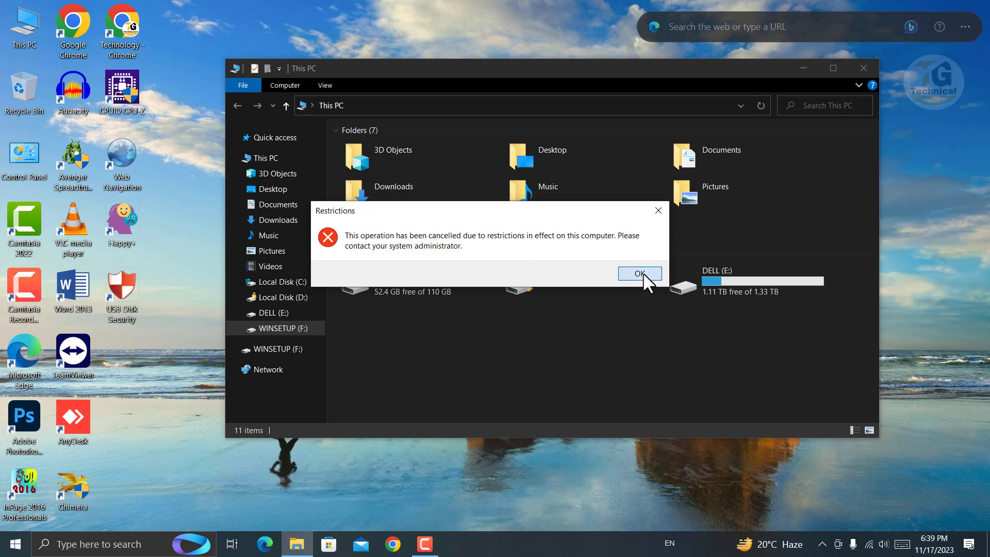